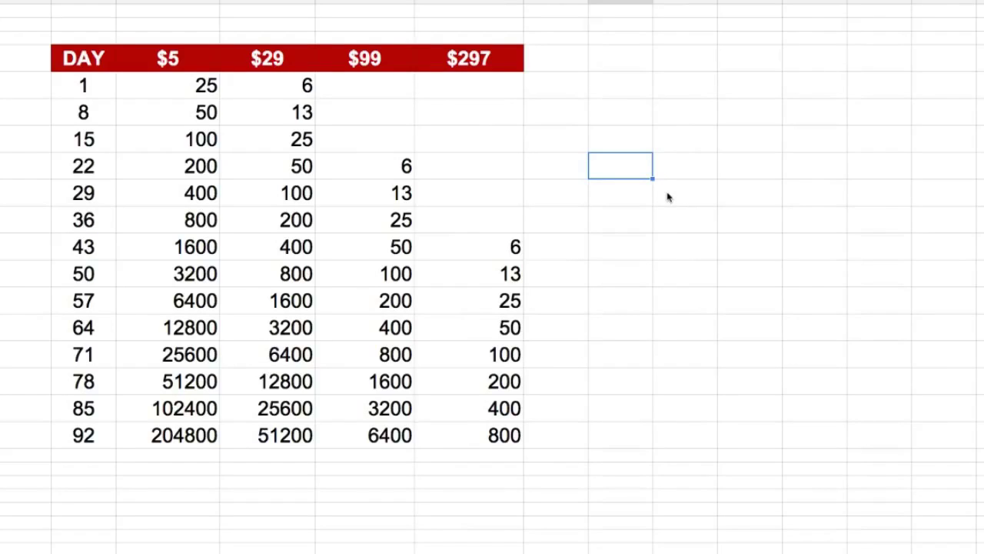
{"action": "left_click", "coordinate": [74, 90]}
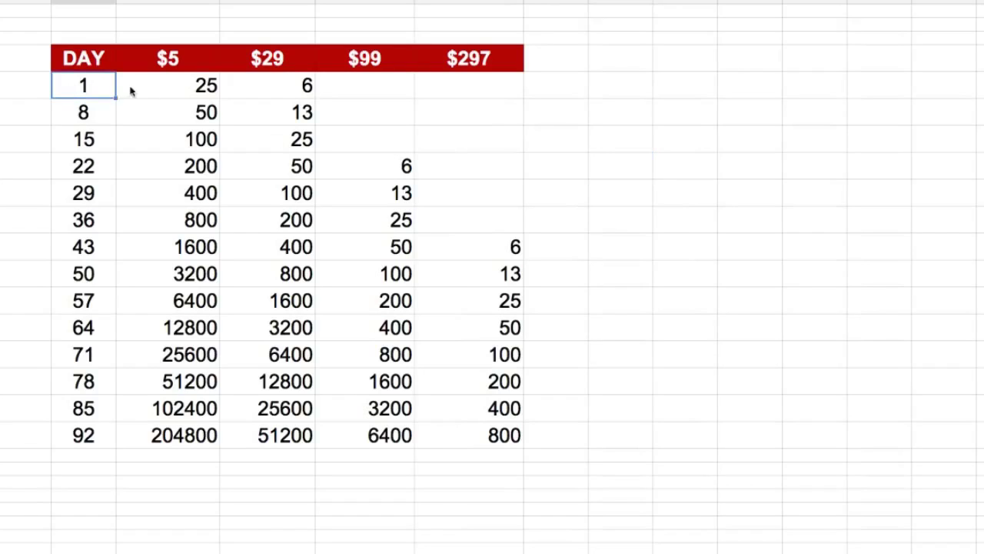
{"action": "left_click", "coordinate": [155, 91]}
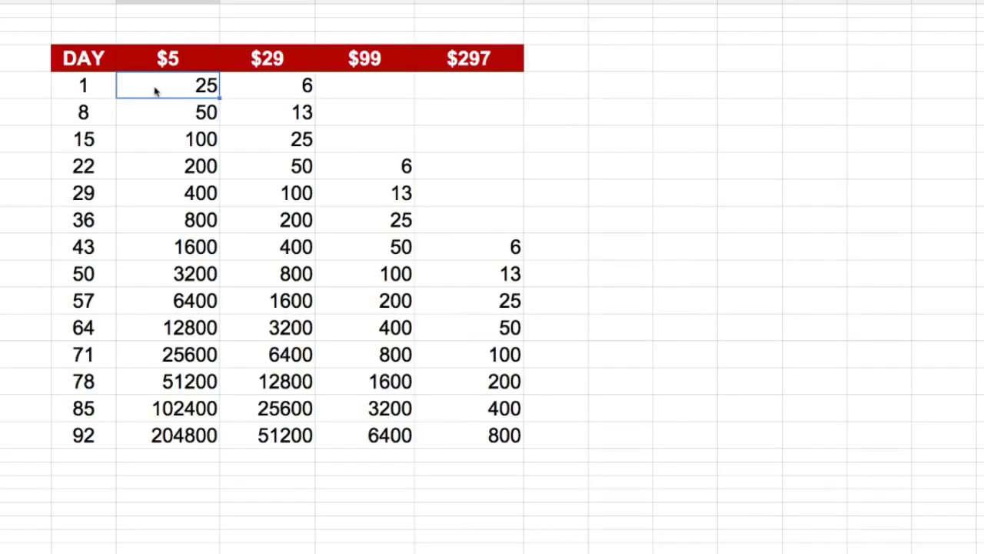
{"action": "left_click", "coordinate": [240, 93]}
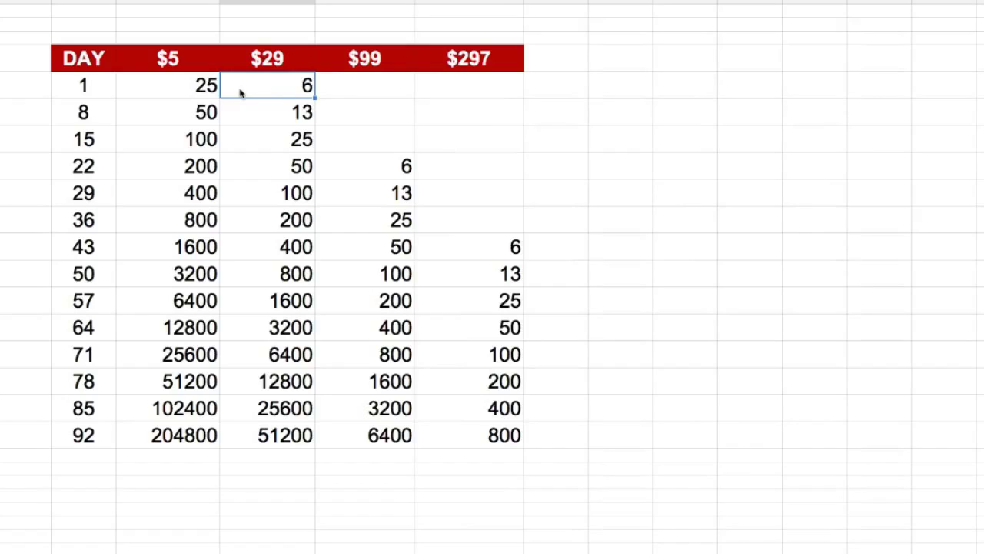
Set the header of the second price column to $25
{"action": "left_click", "coordinate": [283, 64]}
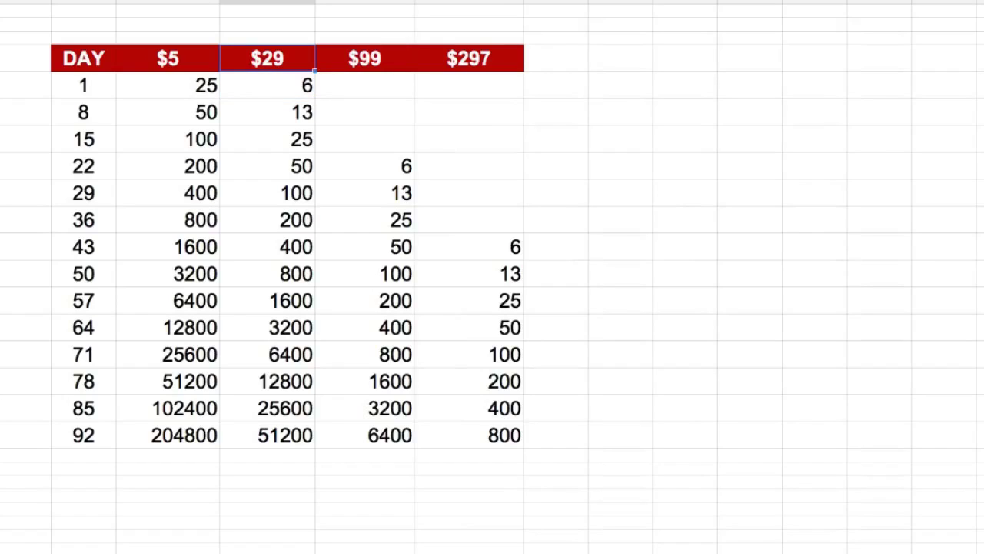
{"action": "type", "text": "29"}
{"action": "key", "text": "BackSpace"}
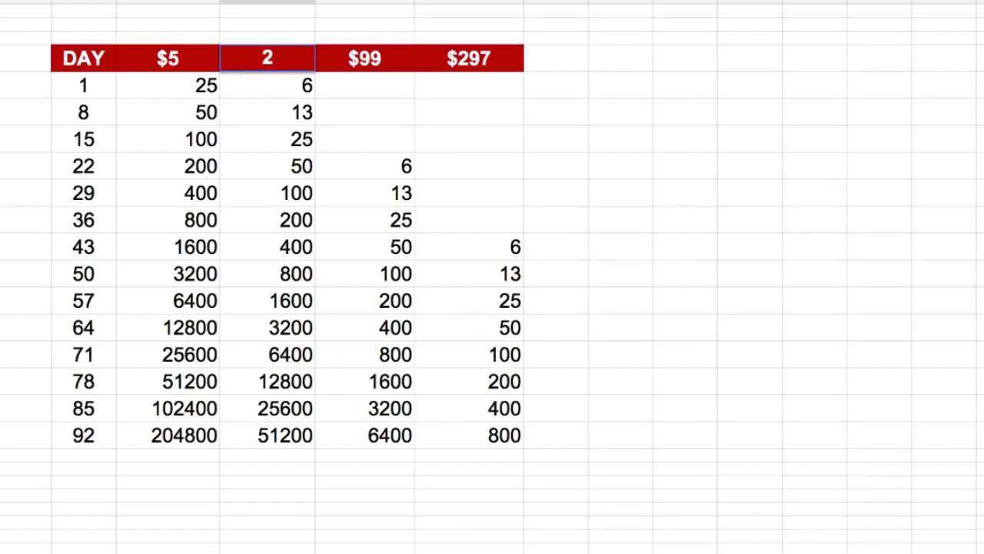
{"action": "type", "text": "5"}
{"action": "key", "text": "Return"}
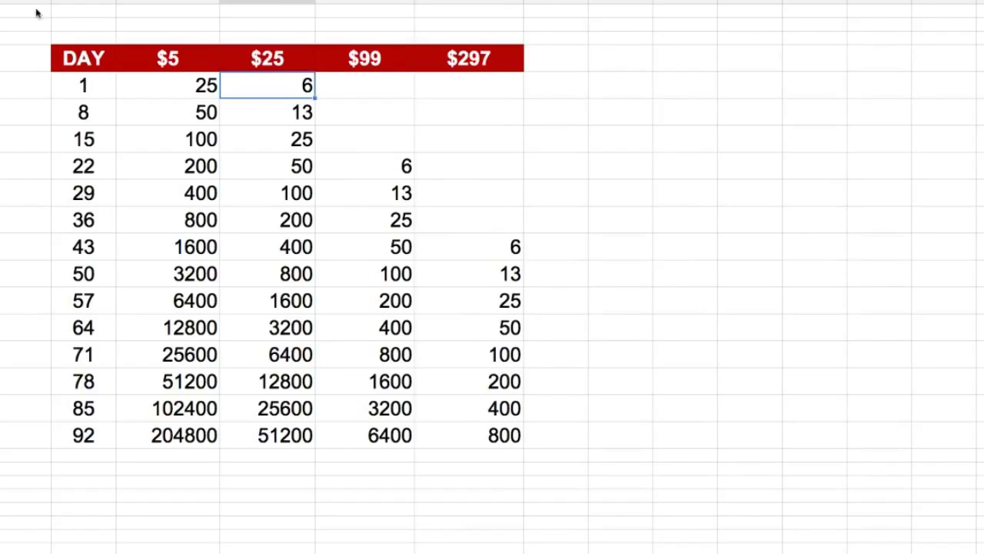
Examine how the member numbers grow from Day 8 to Day 36 across the $5, $25 and $99 columns
{"action": "left_click", "coordinate": [96, 116]}
{"action": "left_click", "coordinate": [178, 115]}
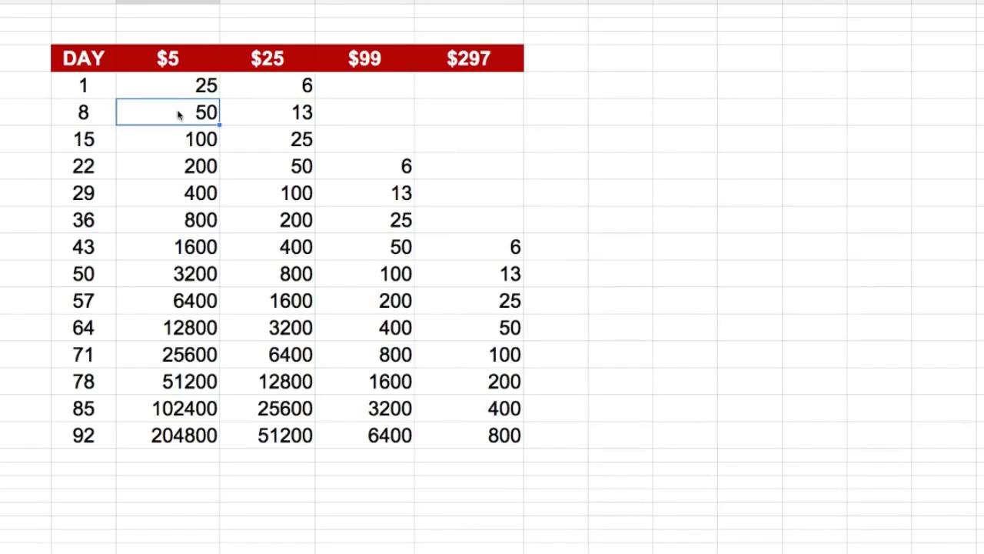
{"action": "left_click", "coordinate": [265, 115]}
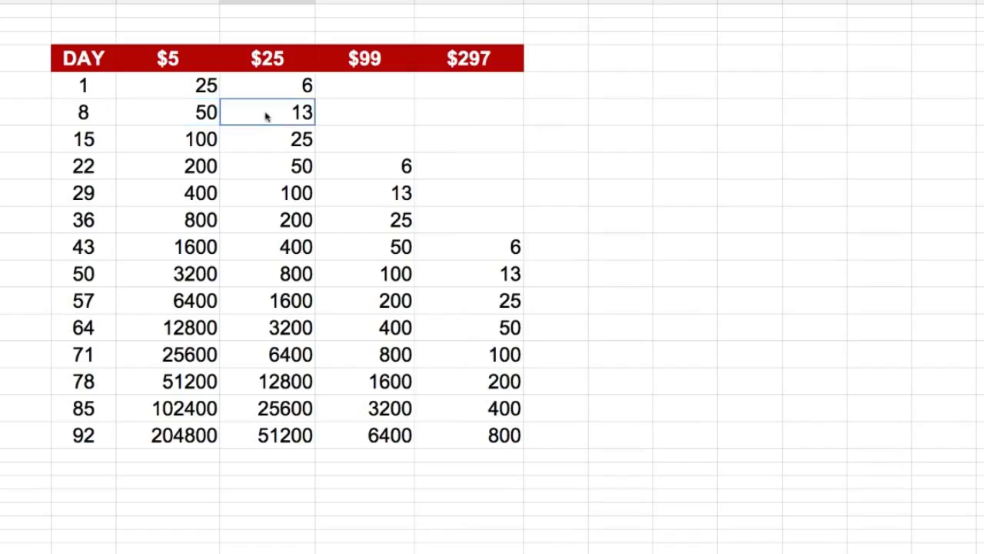
{"action": "left_click", "coordinate": [168, 146]}
{"action": "left_click", "coordinate": [291, 143]}
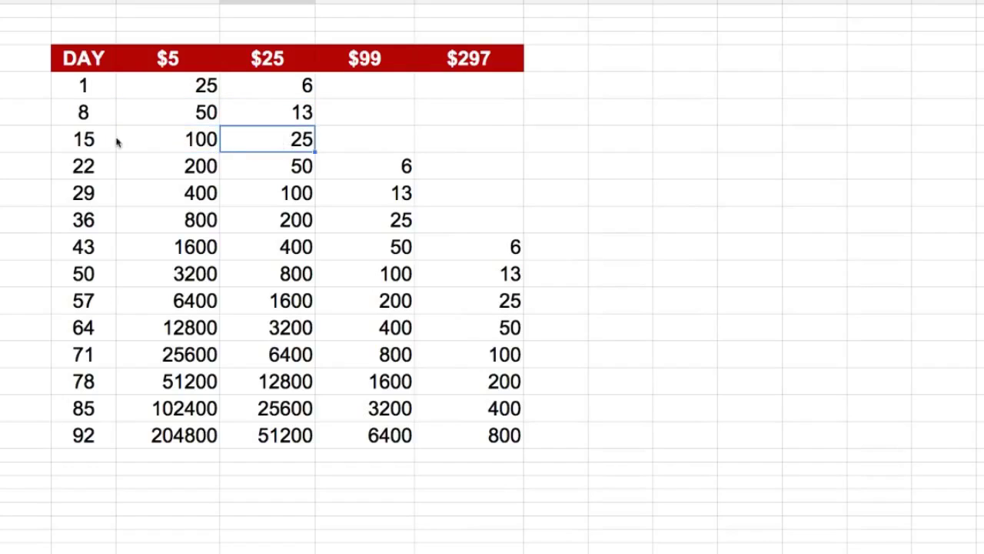
{"action": "left_click", "coordinate": [95, 171]}
{"action": "left_click", "coordinate": [89, 198]}
{"action": "left_click", "coordinate": [81, 223]}
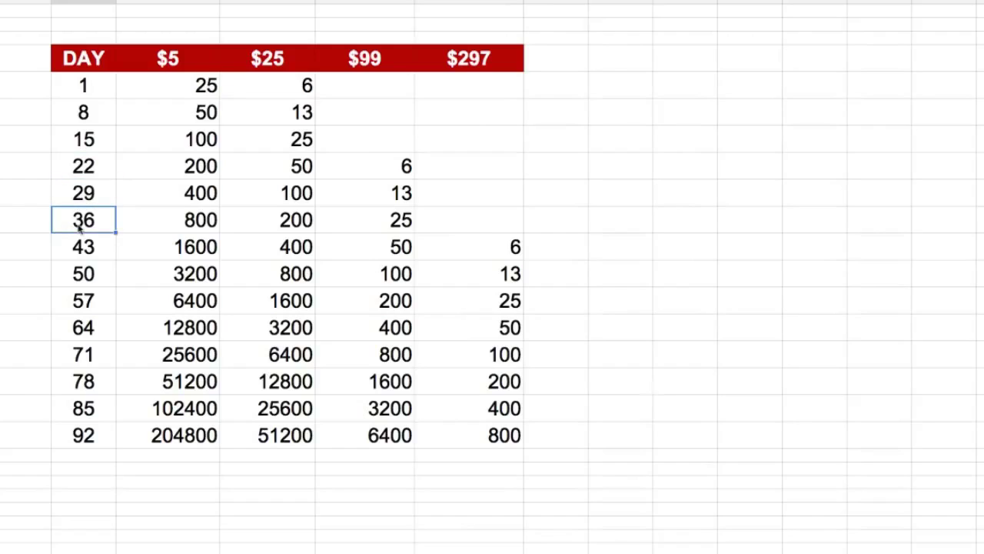
{"action": "left_click", "coordinate": [370, 225]}
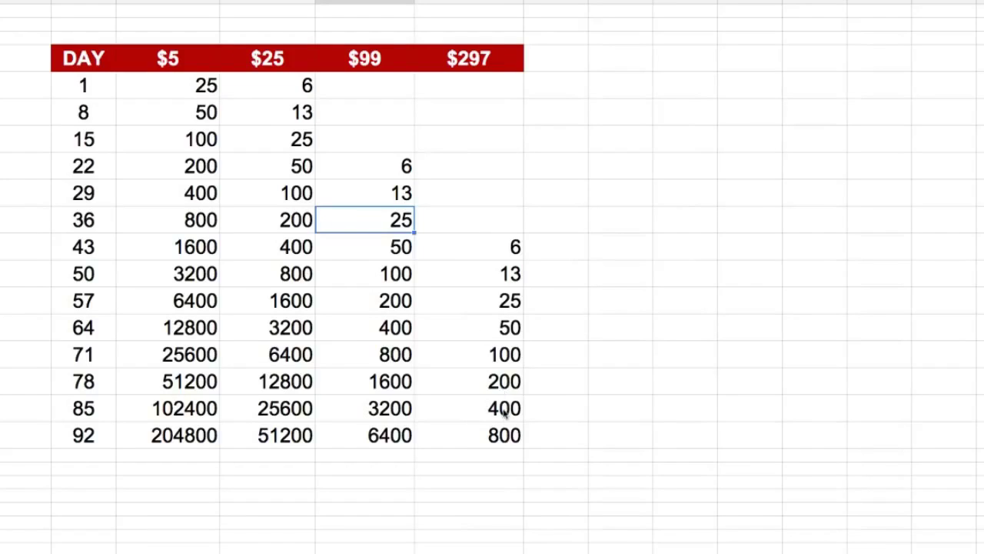
Examine the filled part of the $297 column, the growth in the $5 column and the Day 92 figures for every price
{"action": "left_click_drag", "start_coordinate": [506, 431], "coordinate": [506, 263]}
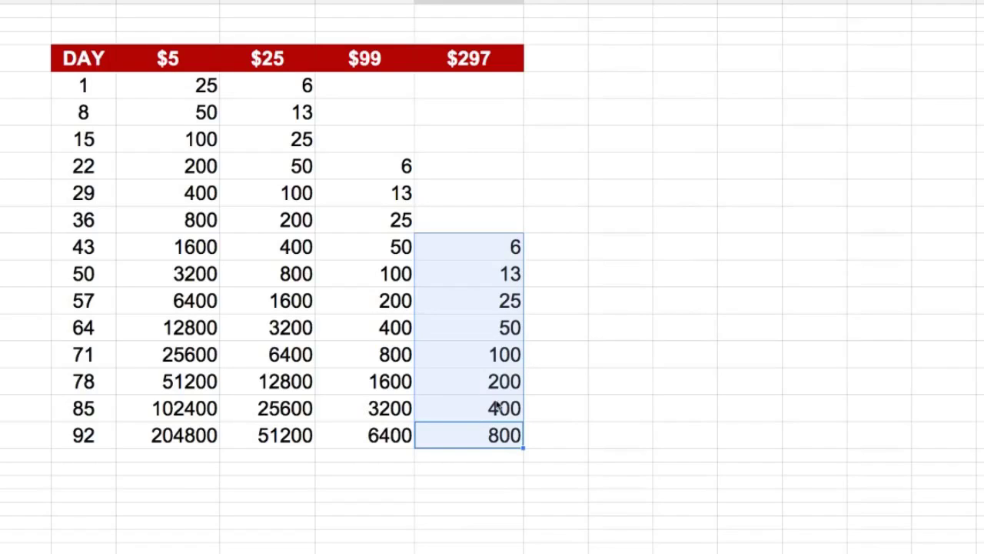
{"action": "left_click", "coordinate": [488, 221]}
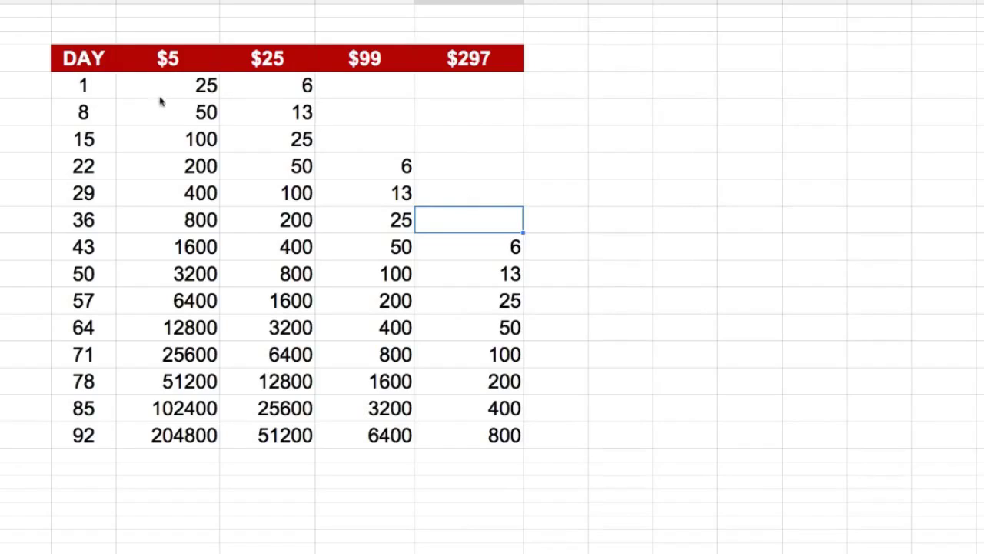
{"action": "left_click_drag", "start_coordinate": [161, 91], "coordinate": [165, 285]}
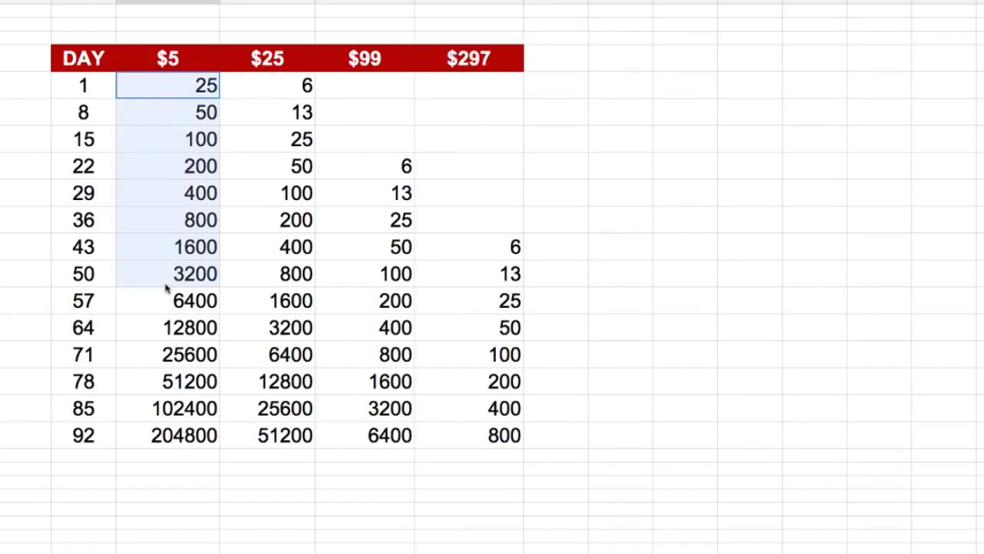
{"action": "left_click", "coordinate": [174, 311]}
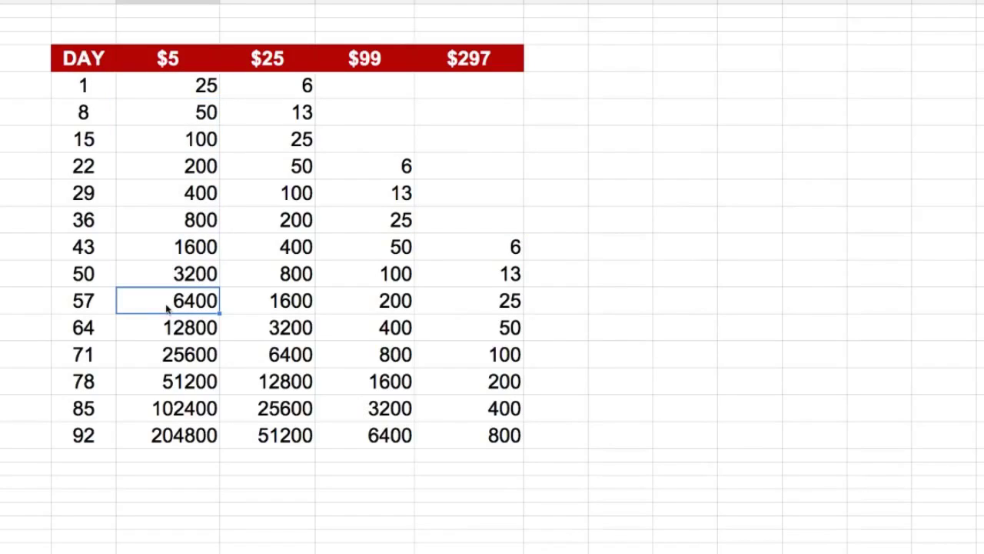
{"action": "left_click", "coordinate": [156, 436]}
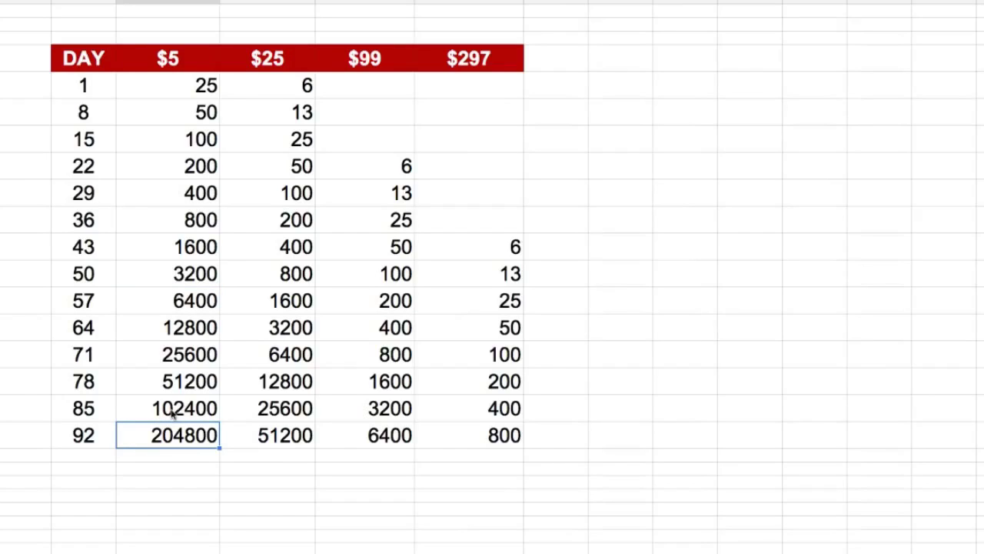
{"action": "left_click", "coordinate": [292, 437]}
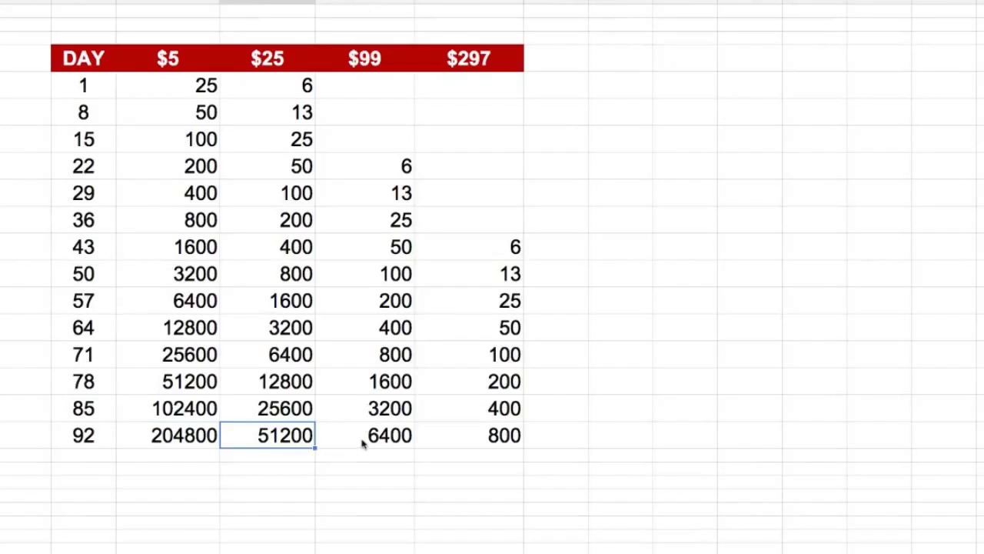
{"action": "left_click", "coordinate": [363, 440]}
{"action": "left_click", "coordinate": [449, 438]}
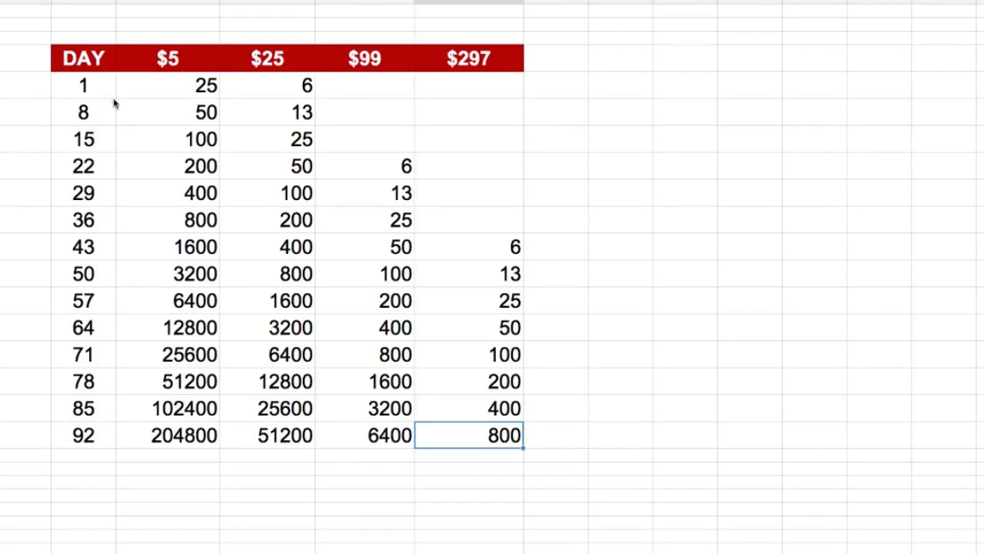
Set the Day 1 value in the $5 column to 200
{"action": "left_click", "coordinate": [177, 90]}
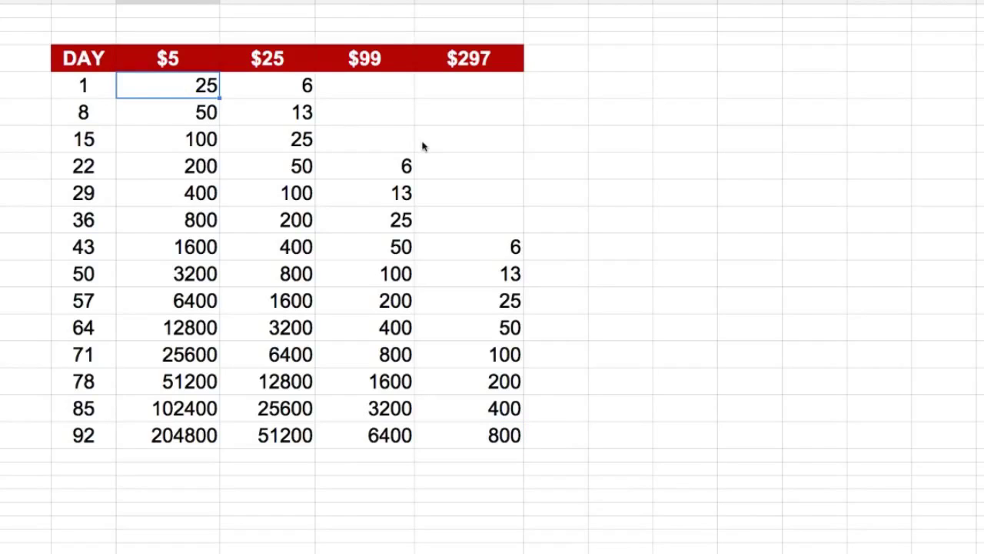
{"action": "type", "text": "200"}
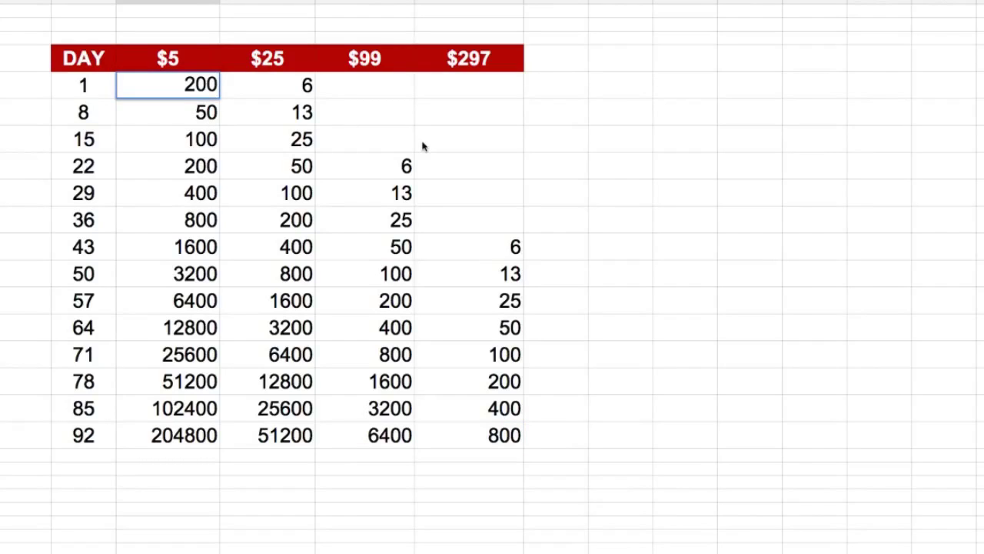
{"action": "key", "text": "Return"}
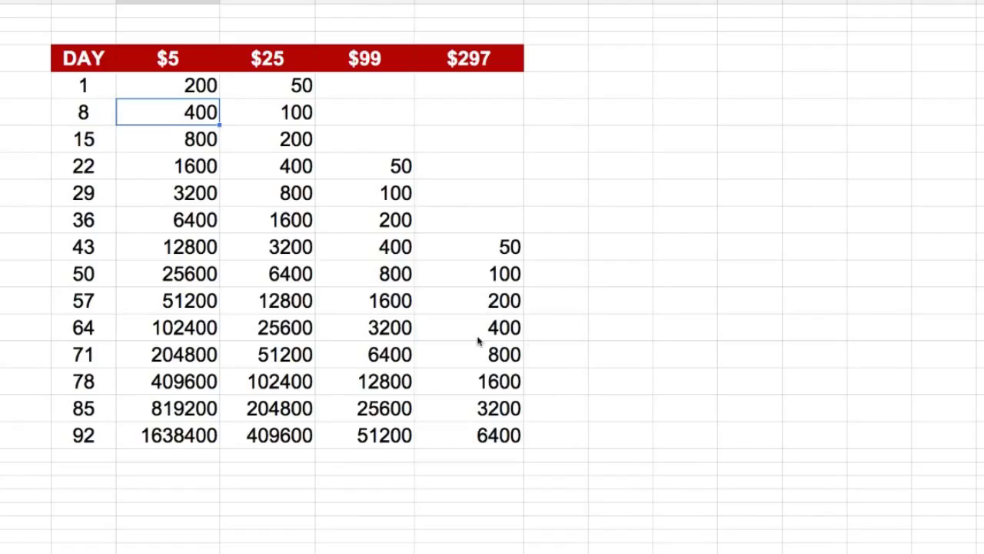
Examine the recalculated Day 92 and Day 57 figures and compare the $5, $25 and $99 columns
{"action": "left_click", "coordinate": [156, 436]}
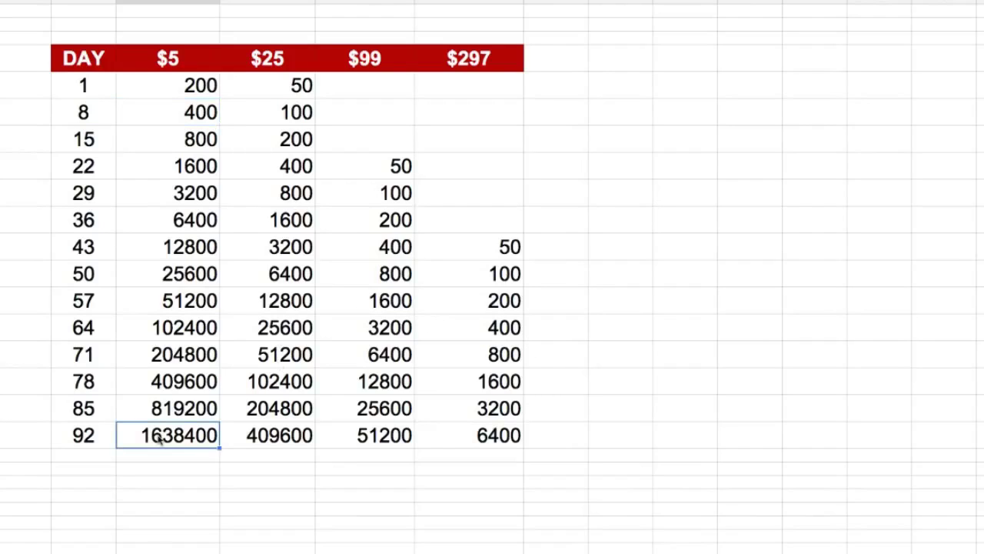
{"action": "left_click", "coordinate": [496, 306]}
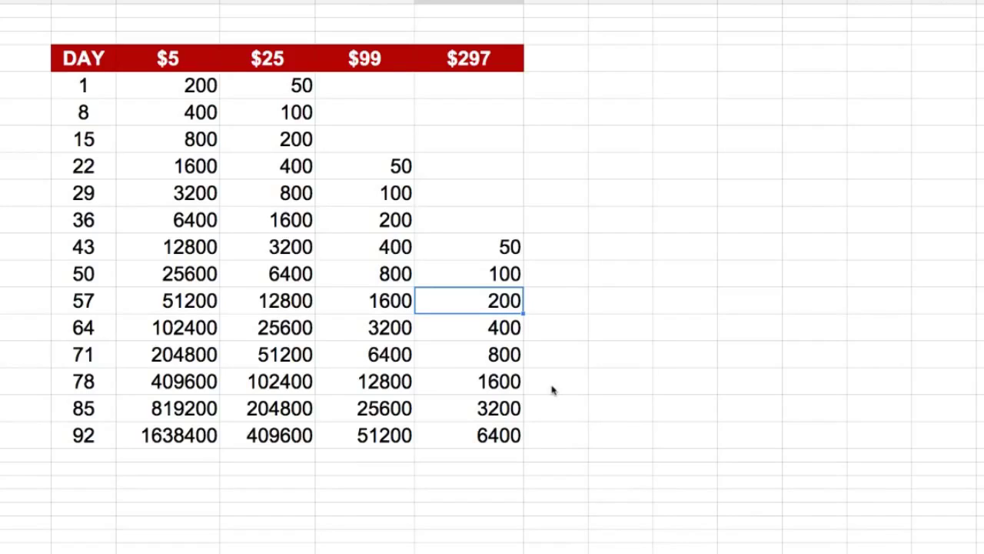
{"action": "left_click", "coordinate": [91, 297]}
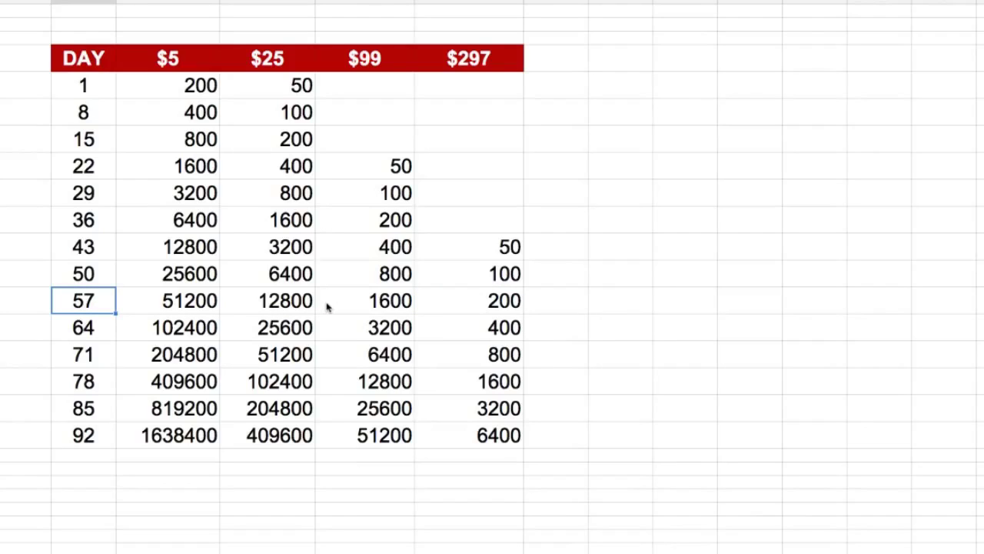
{"action": "left_click", "coordinate": [371, 304]}
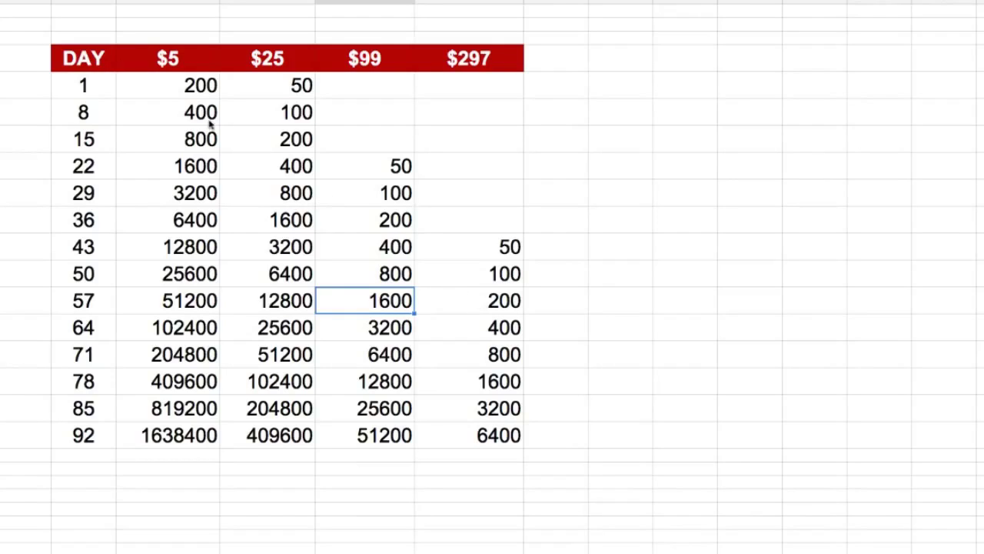
{"action": "left_click", "coordinate": [175, 60]}
{"action": "left_click", "coordinate": [171, 3]}
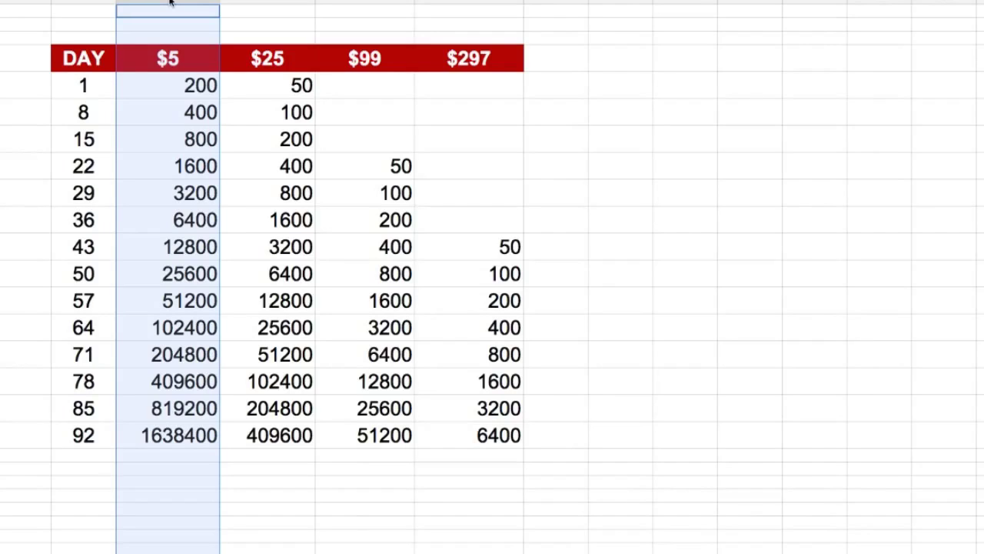
{"action": "left_click", "coordinate": [244, 3]}
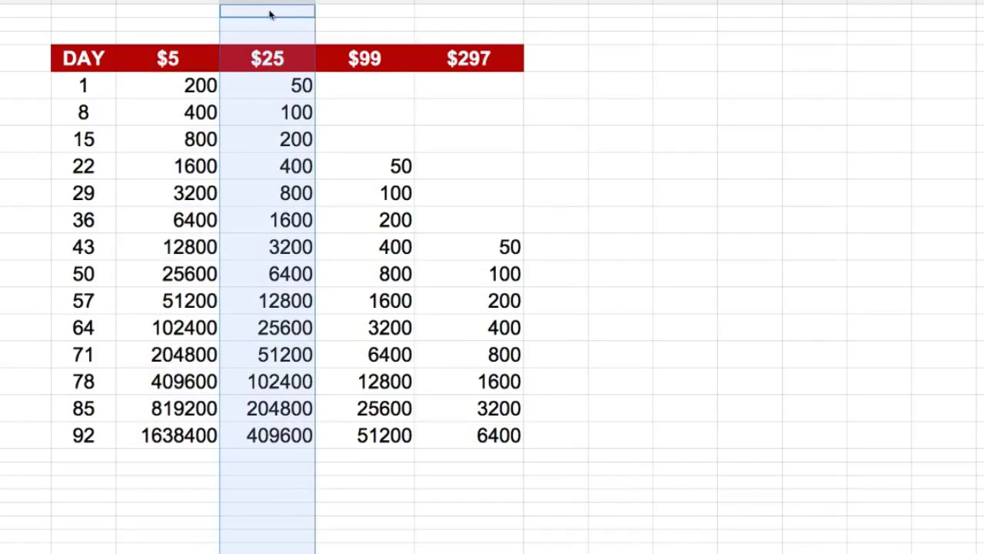
{"action": "left_click", "coordinate": [346, 3]}
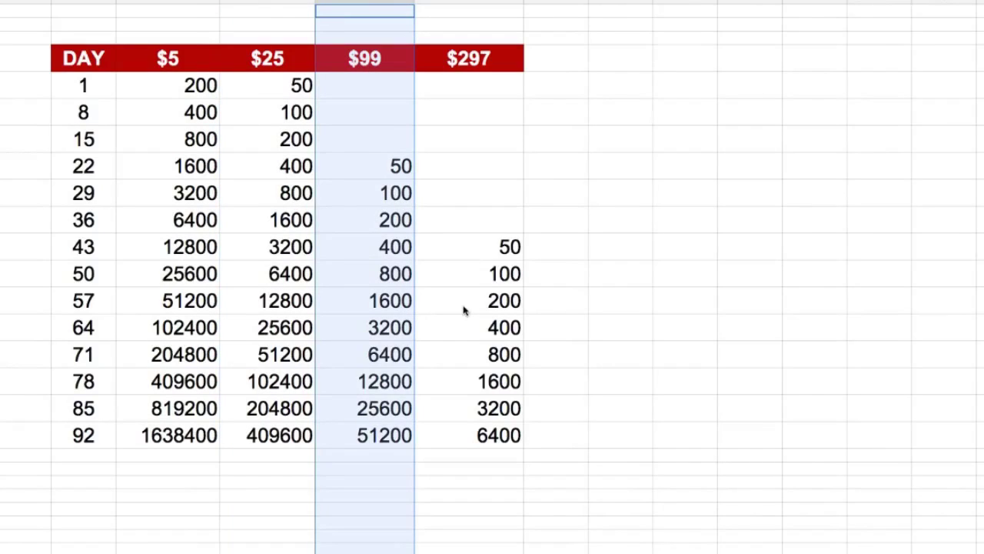